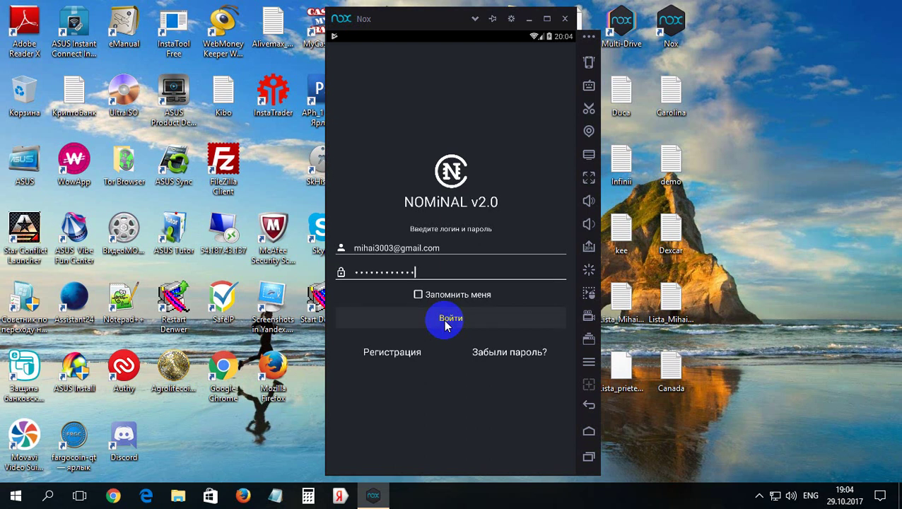
Step: Log in to the NOMiNAL v2.0 account and dismiss the welcome notice about verification
left_click(445, 322)
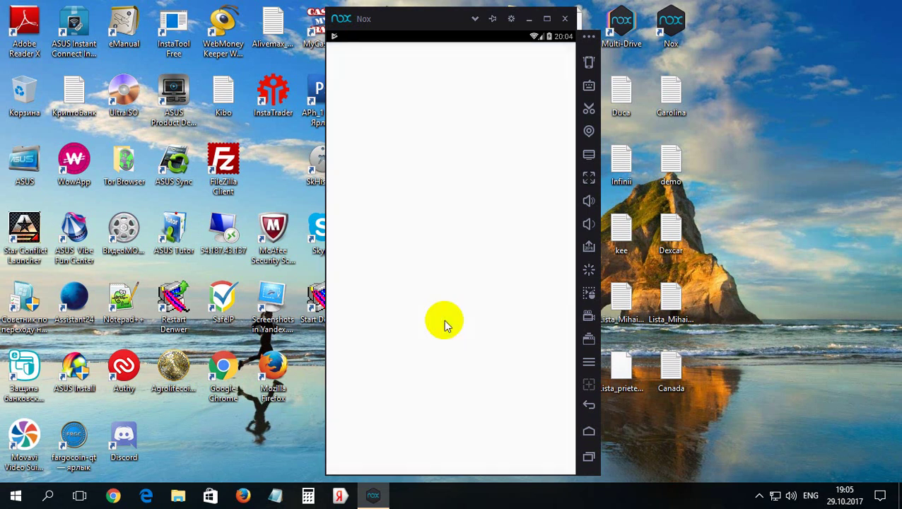
left_click(444, 325)
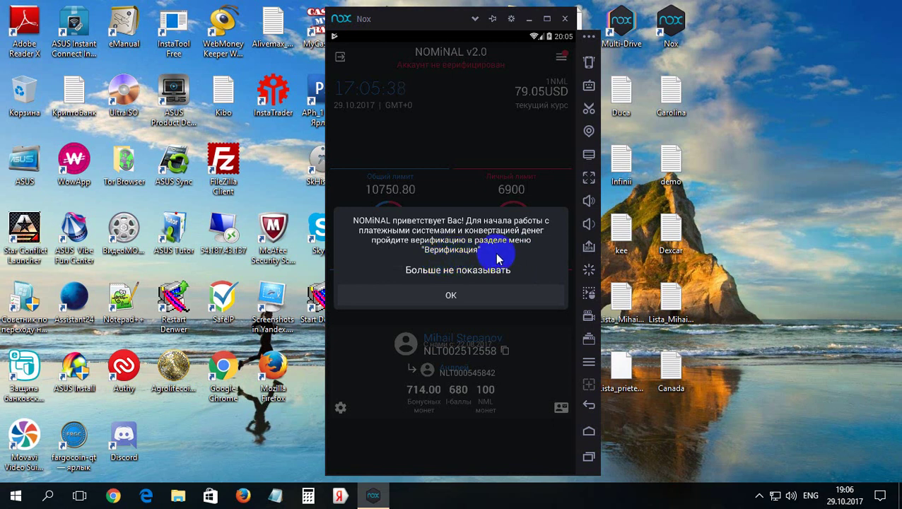
left_click(447, 298)
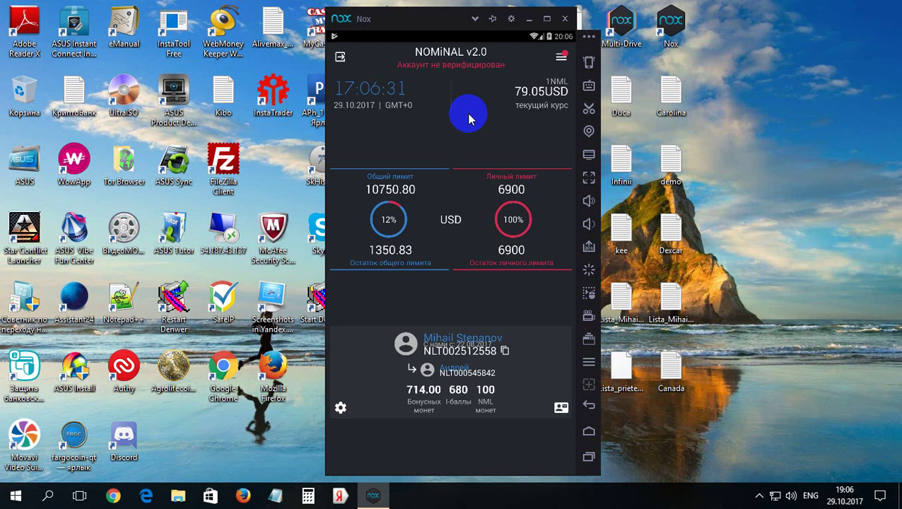
Step: Open the Верификация section of the NOMiNAL account
left_click(560, 59)
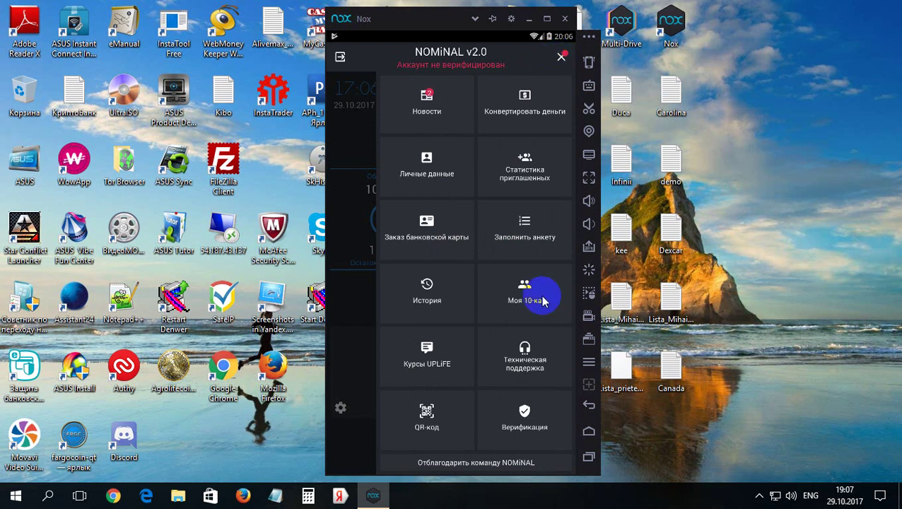
left_click(524, 419)
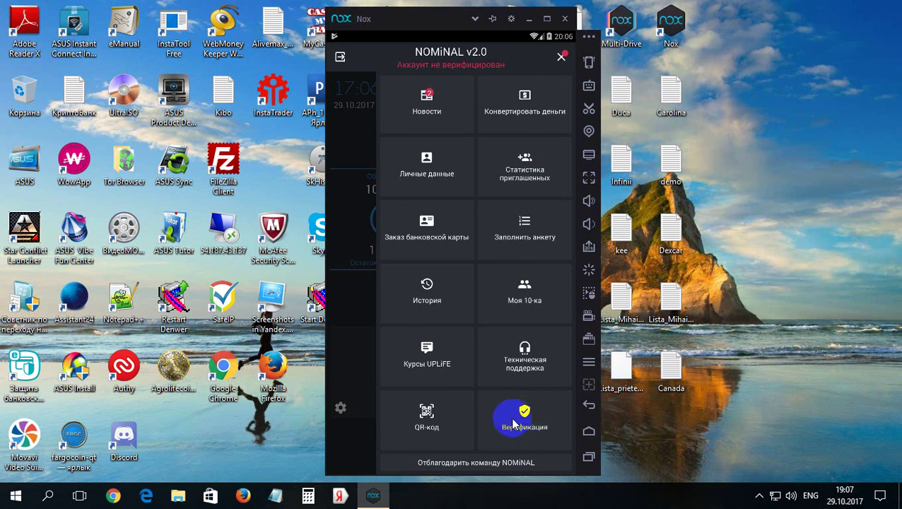
left_click(525, 419)
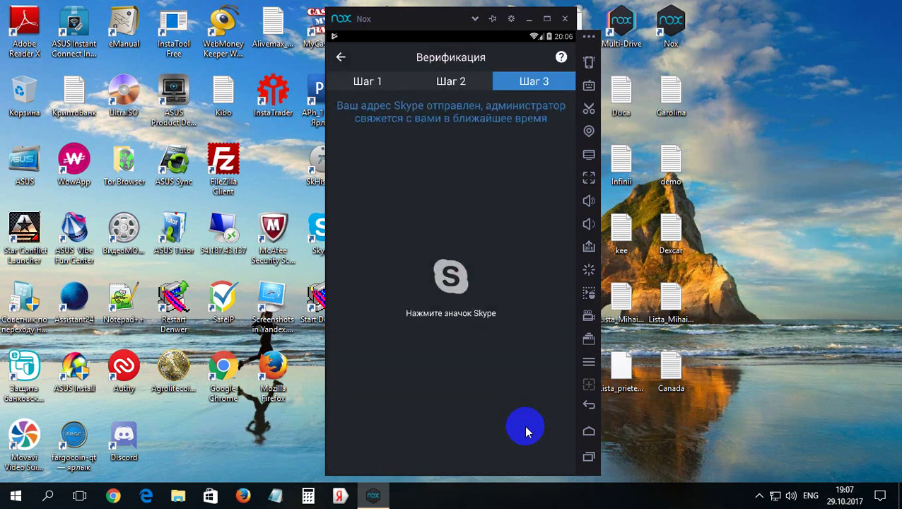
Step: Review the photo, second photo and Skype stages of account verification under Шаг 1, Шаг 2 and Шаг 3
left_click(364, 85)
left_click(361, 85)
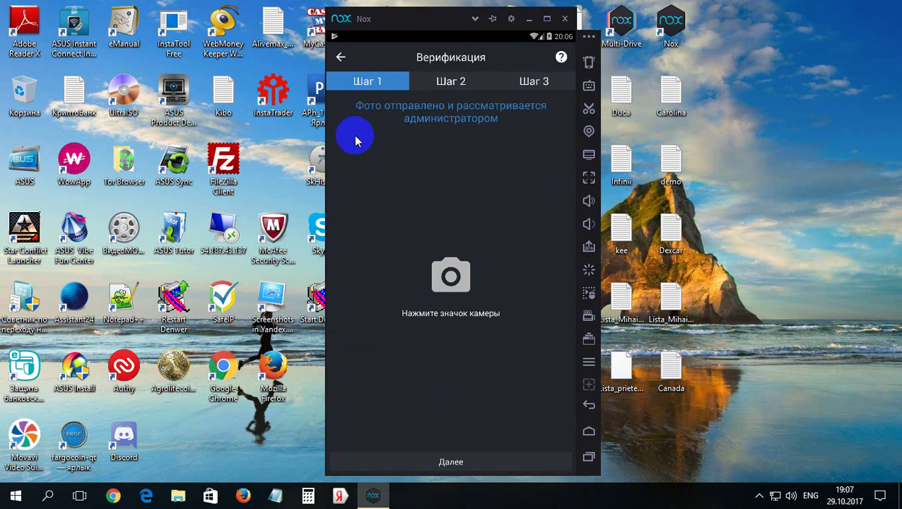
left_click(460, 82)
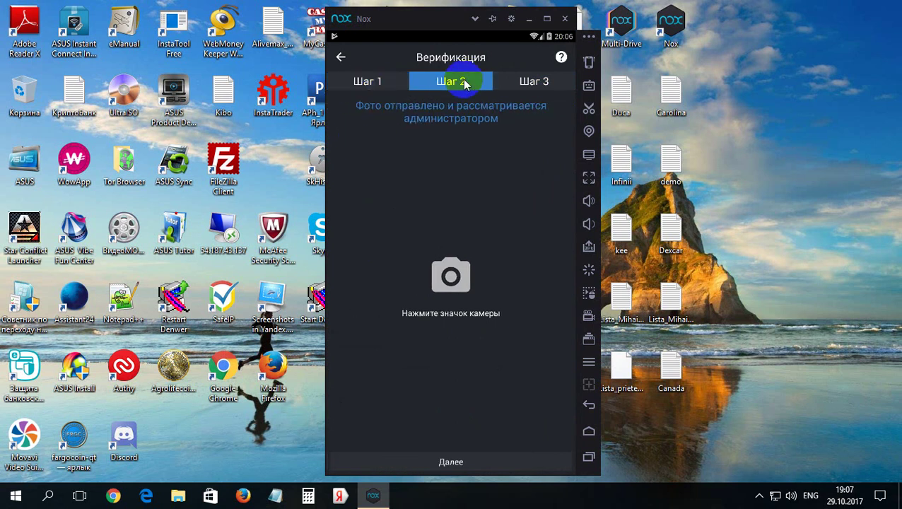
left_click(530, 85)
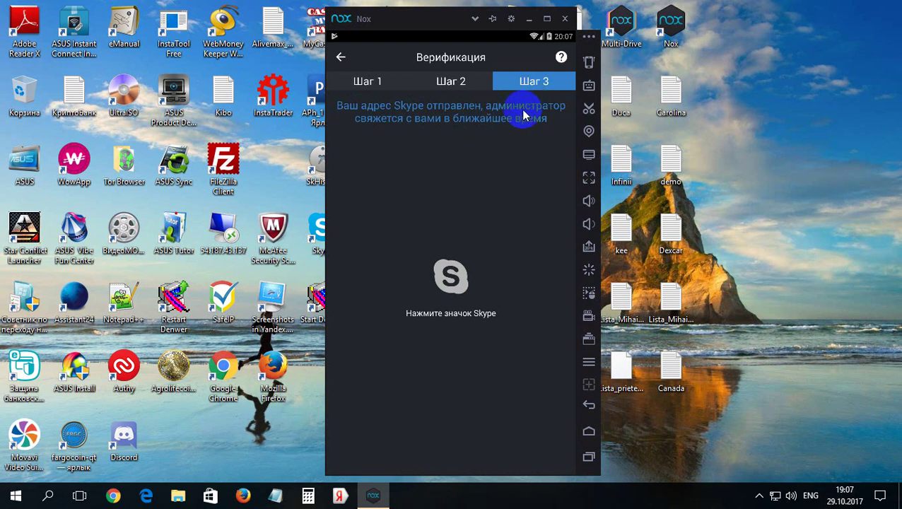
left_click(353, 84)
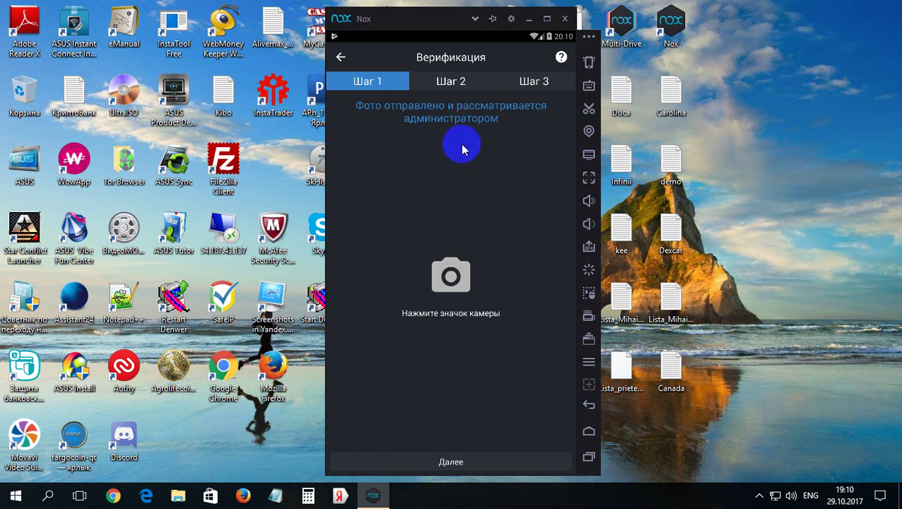
left_click(435, 84)
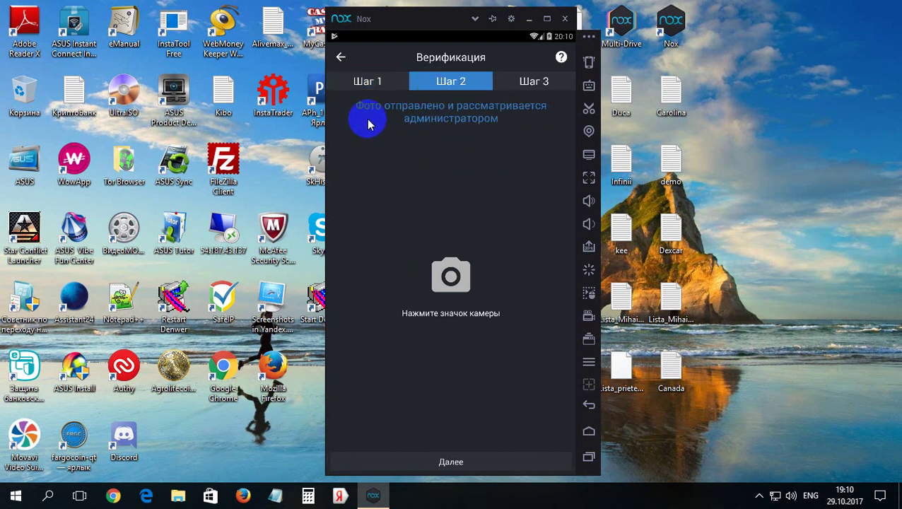
left_click(533, 82)
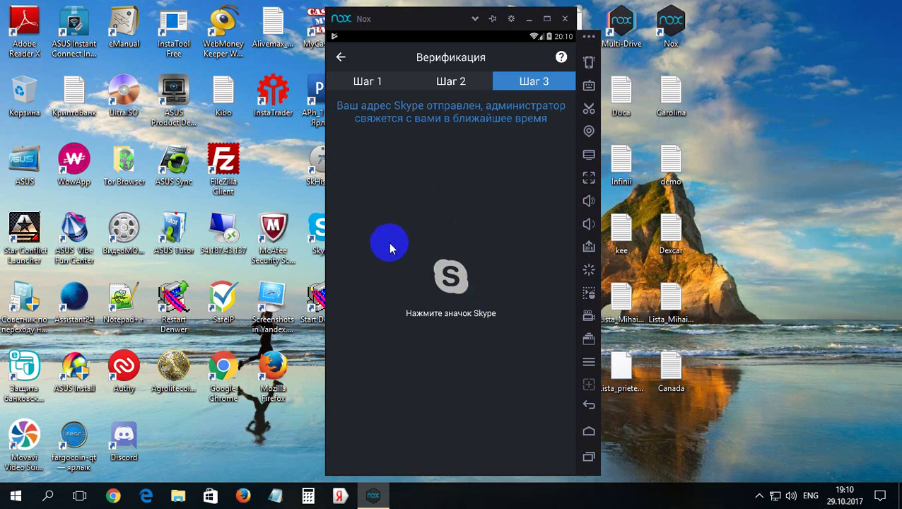
left_click(364, 81)
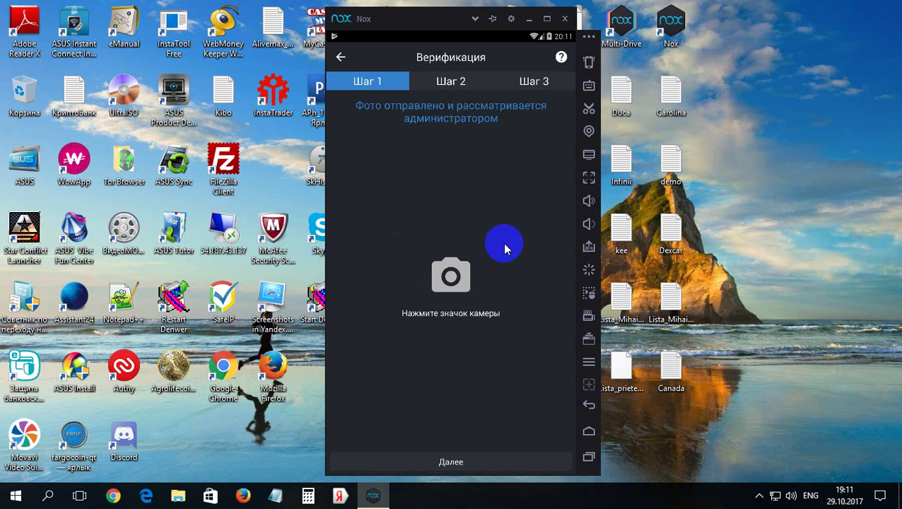
left_click(447, 86)
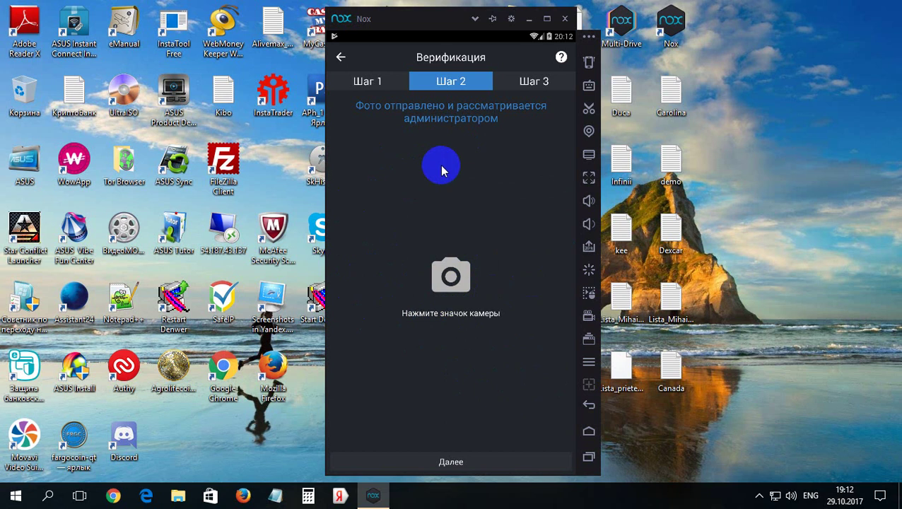
left_click(533, 81)
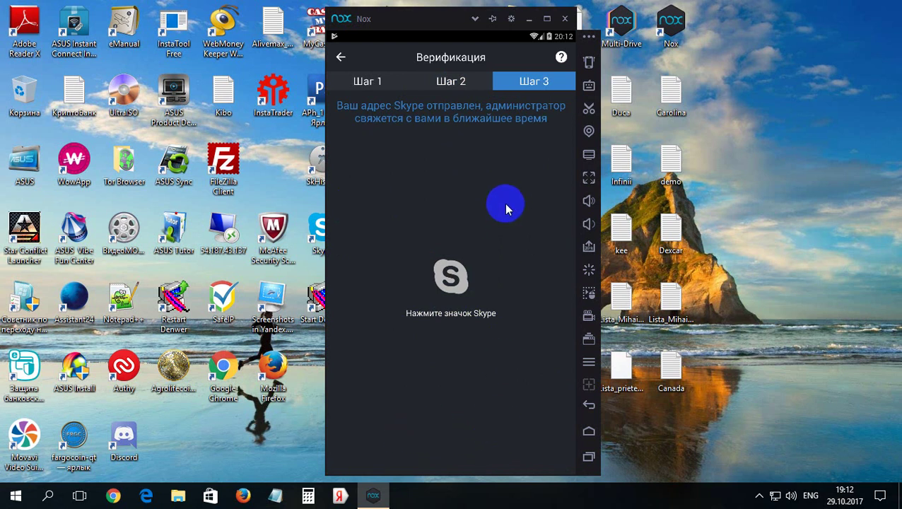
left_click(452, 82)
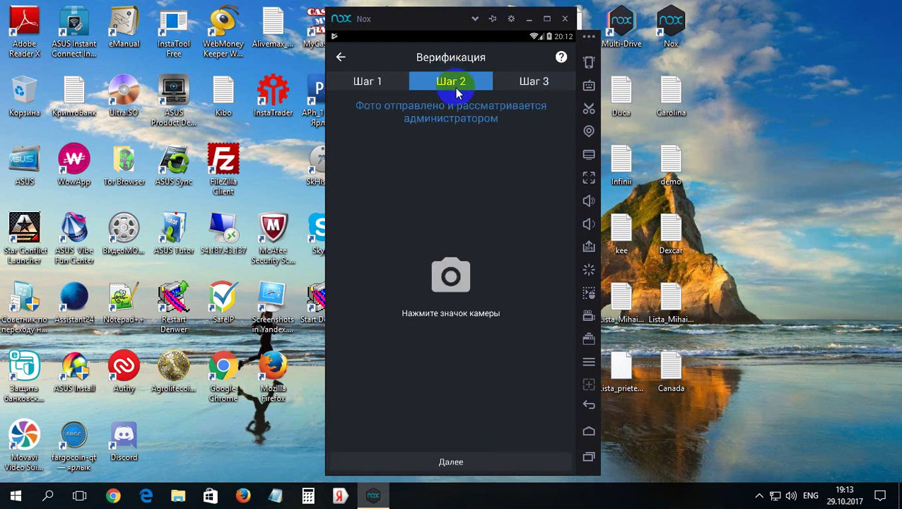
left_click(524, 85)
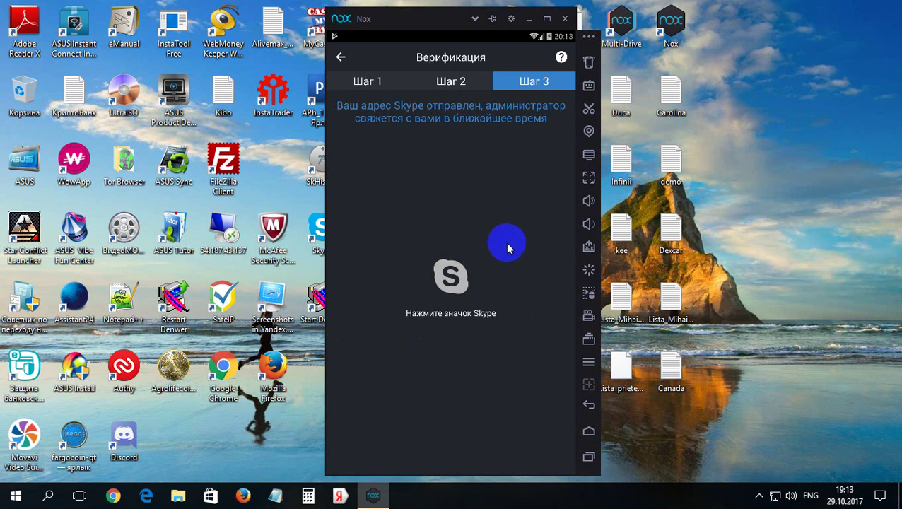
Step: Return to the NOMiNAL account overview and close the Nox emulator
left_click(341, 60)
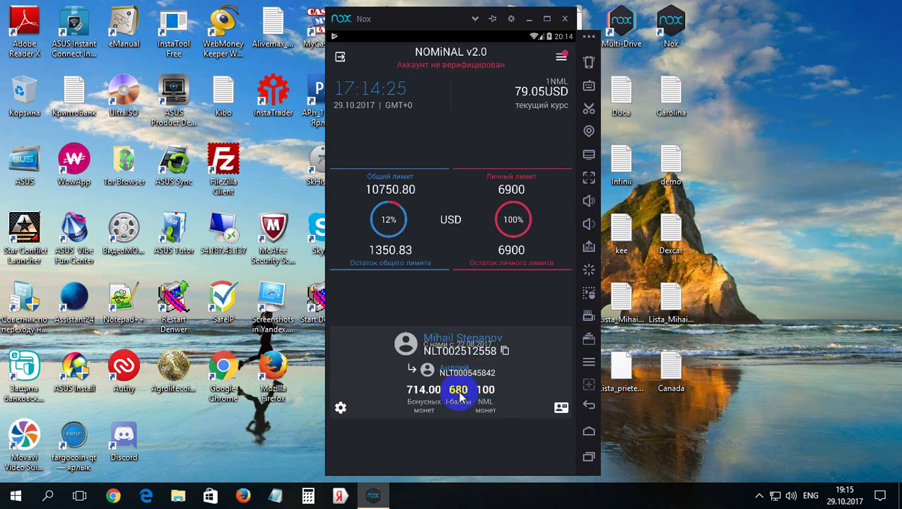
left_click(492, 400)
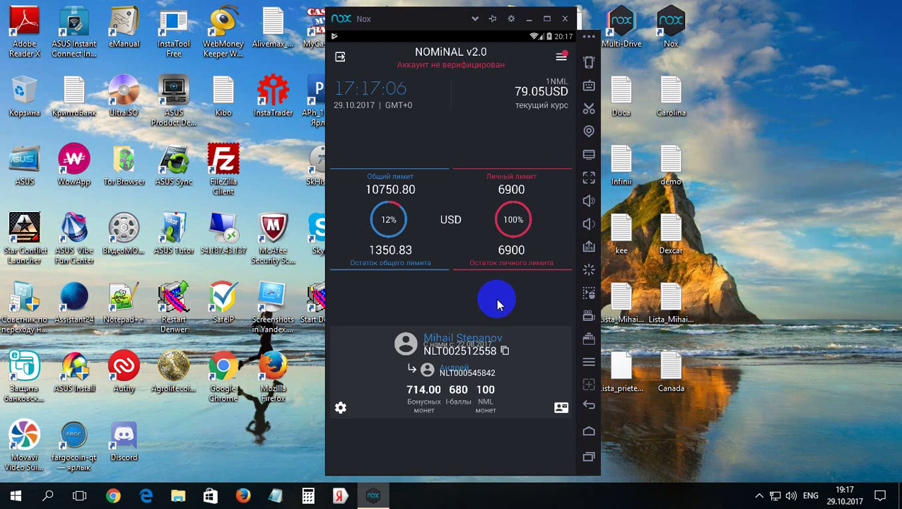
left_click(564, 19)
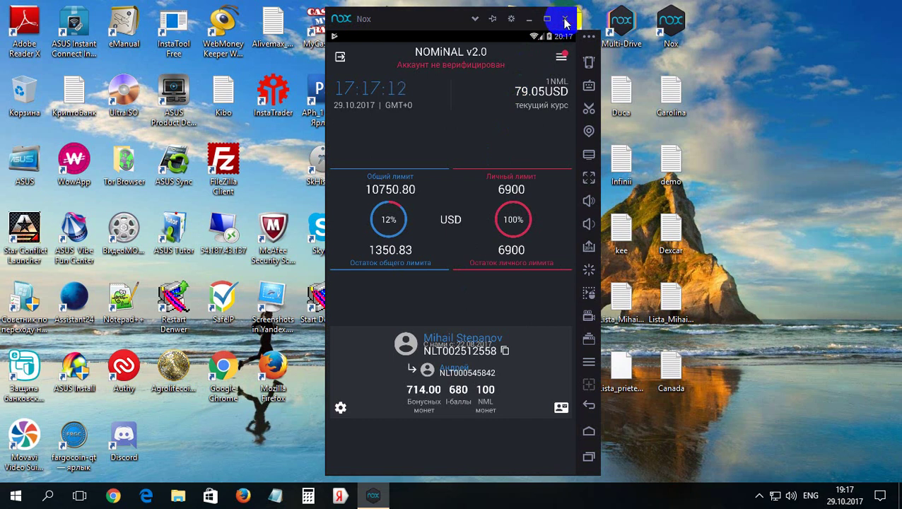
left_click(413, 278)
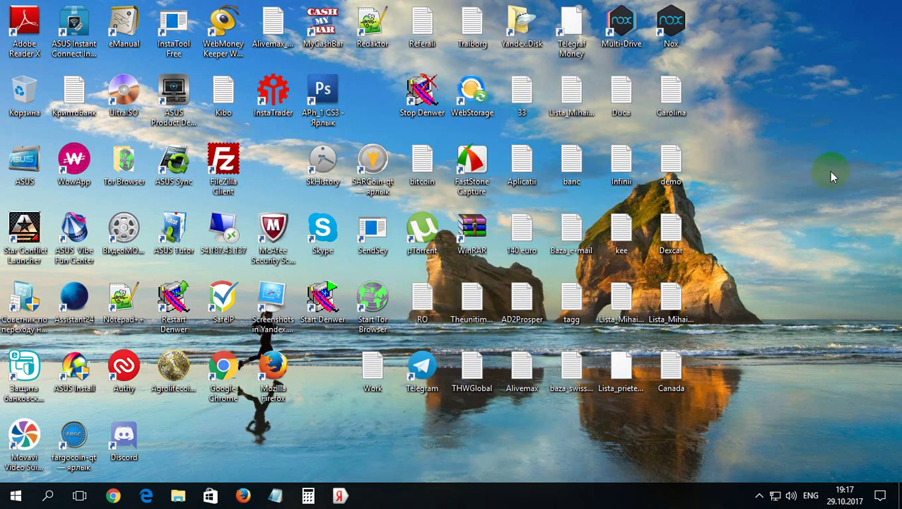
Step: Switch to Google Chrome with its previous pages restored and open the signed-in account's own YouTube channel
left_click(114, 496)
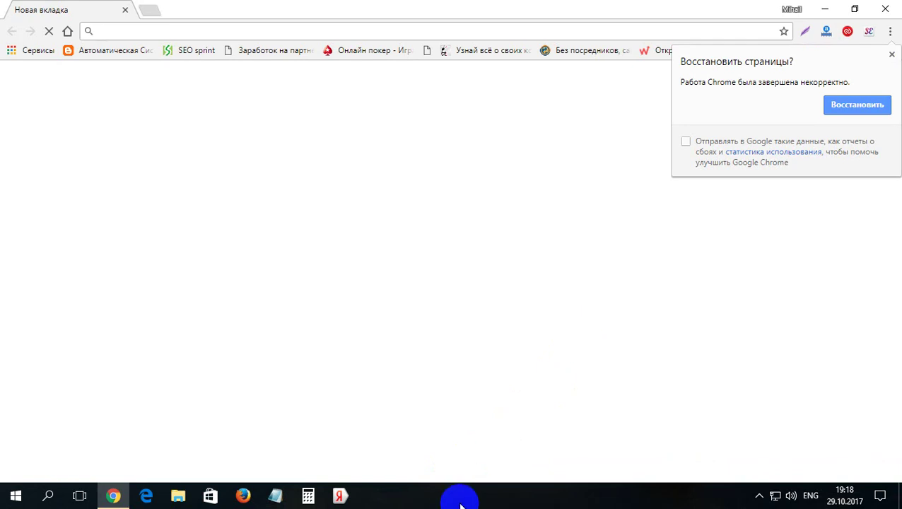
left_click(854, 110)
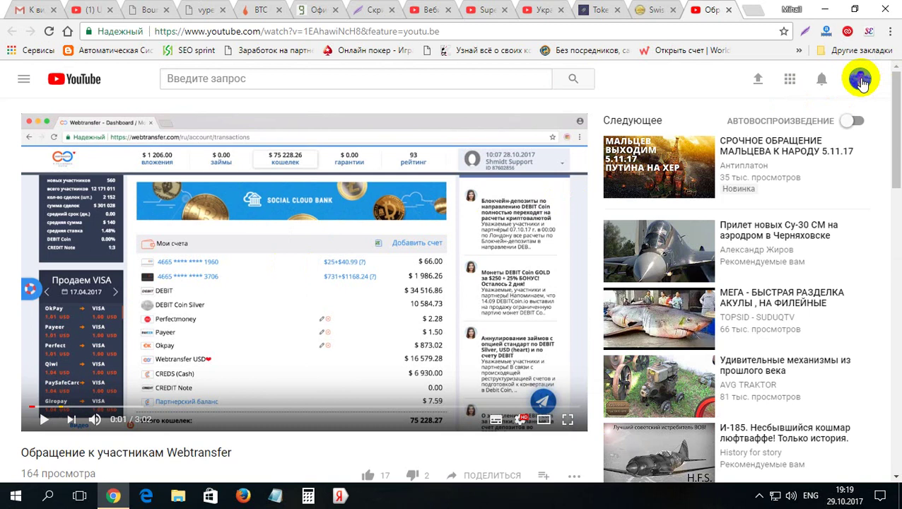
left_click(860, 80)
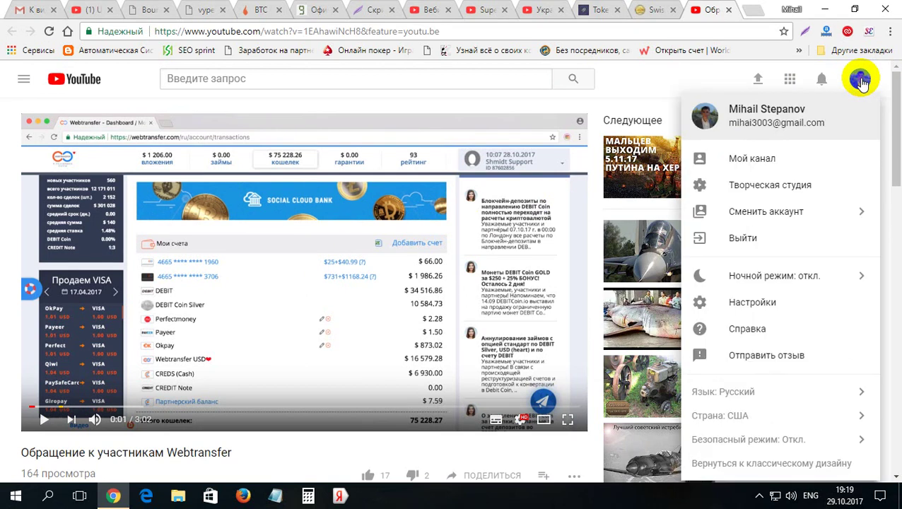
left_click(774, 157)
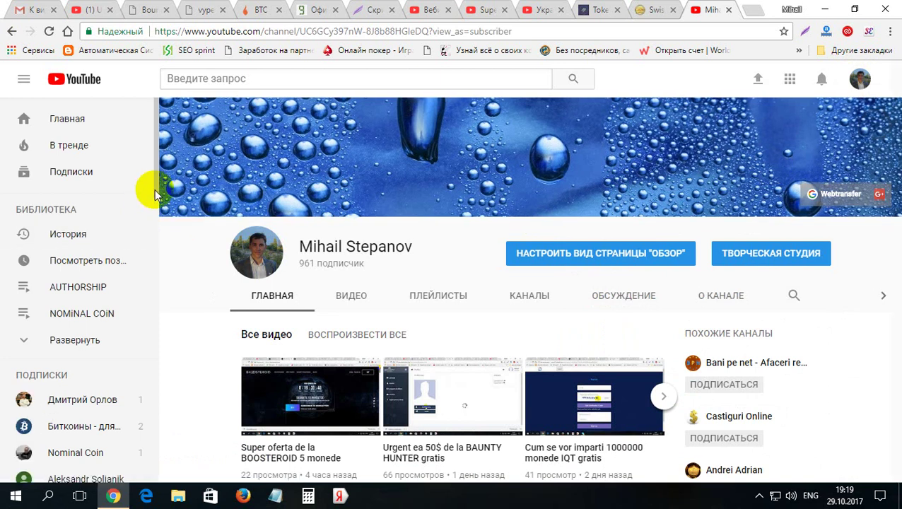
Step: Open the uploaded videos of the subscribed channel about internet business listed below the Ренато Усатый subscription
scroll(156, 192, "down", 4)
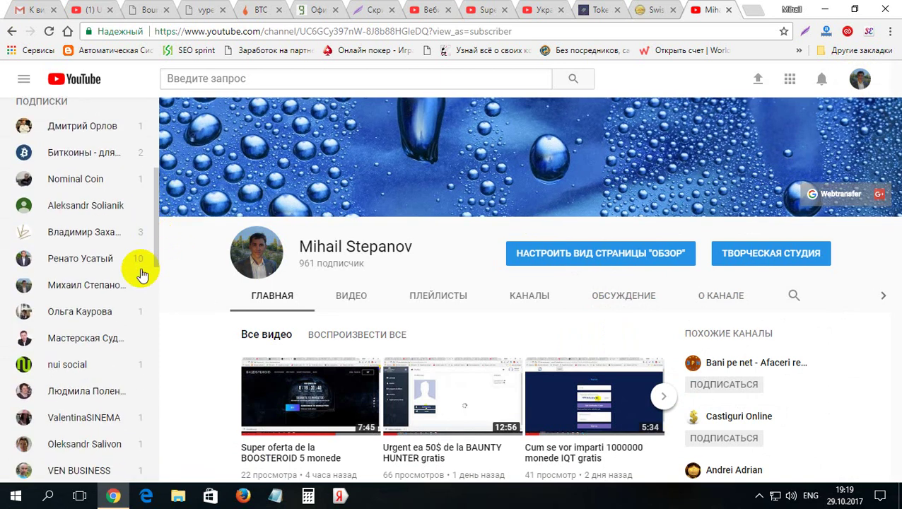
left_click(91, 286)
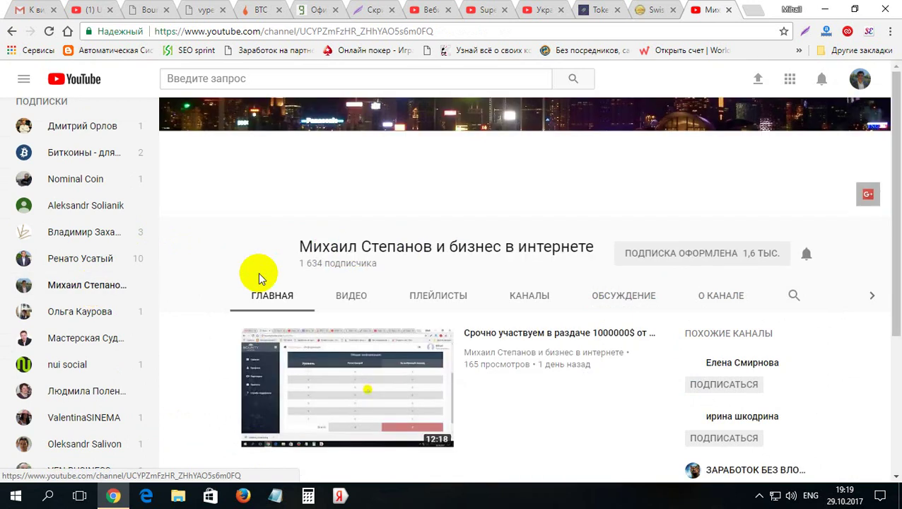
left_click(352, 296)
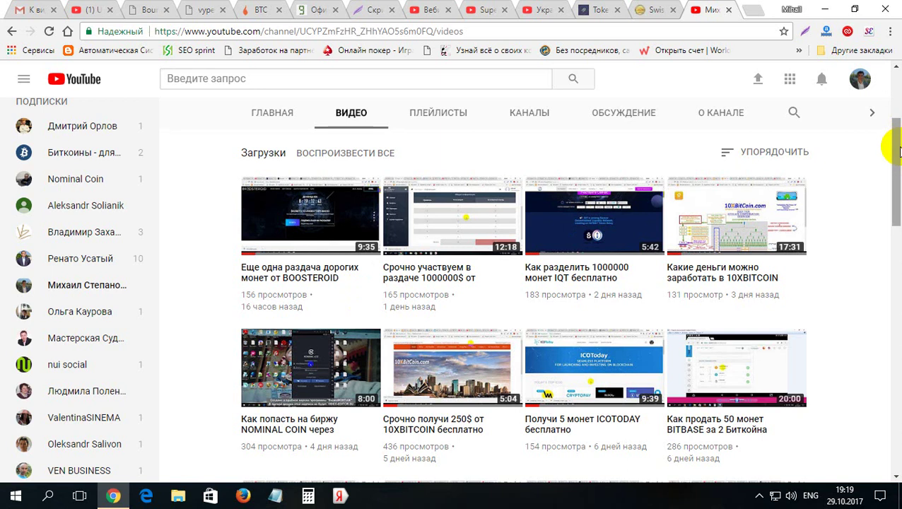
Step: Copy the channel's full title and paste it into the YouTube search field
left_click_drag(894, 150, 899, 111)
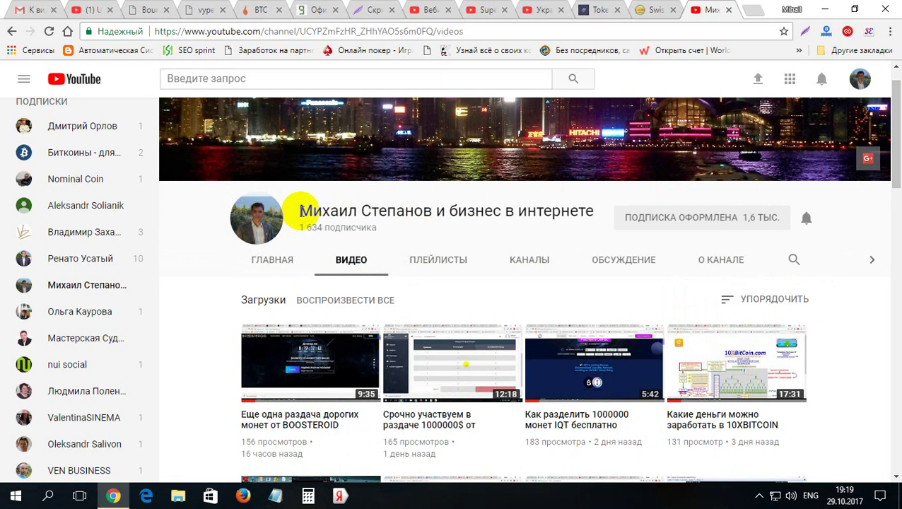
left_click_drag(298, 210, 591, 202)
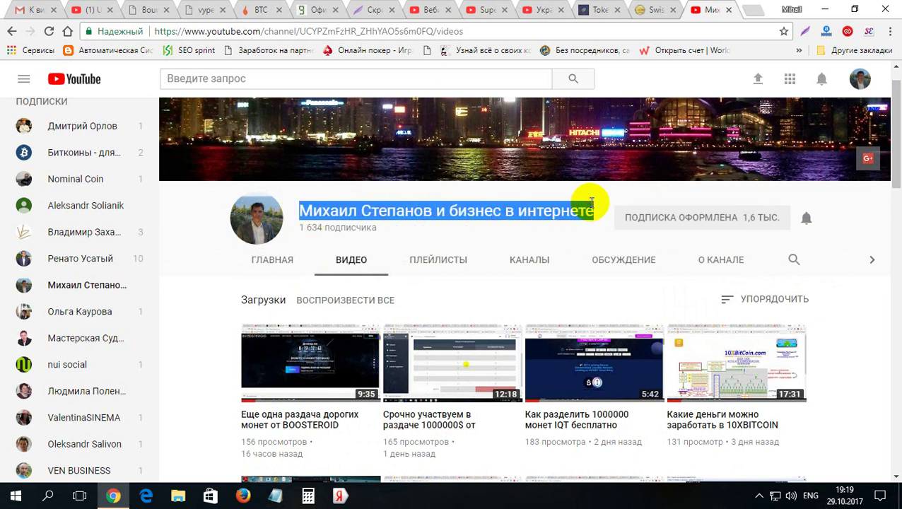
right_click(564, 210)
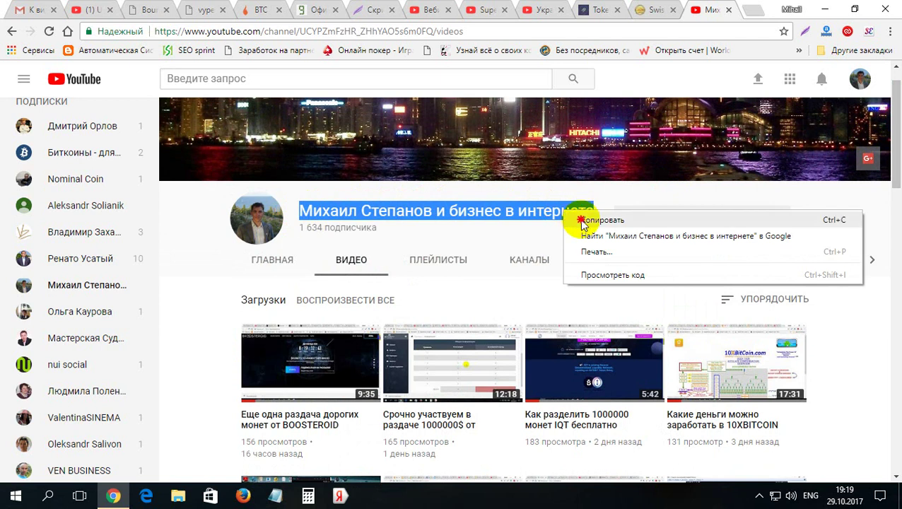
left_click(582, 220)
left_click(370, 79)
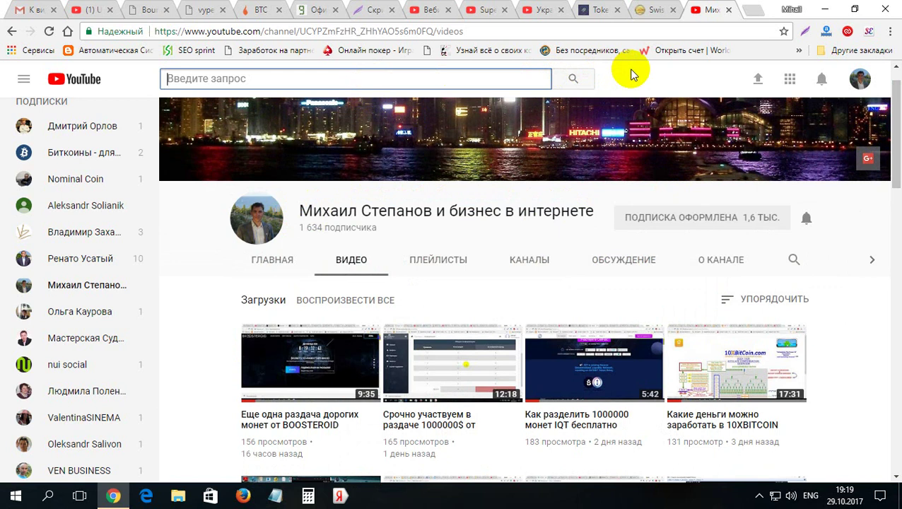
key("ctrl+v")
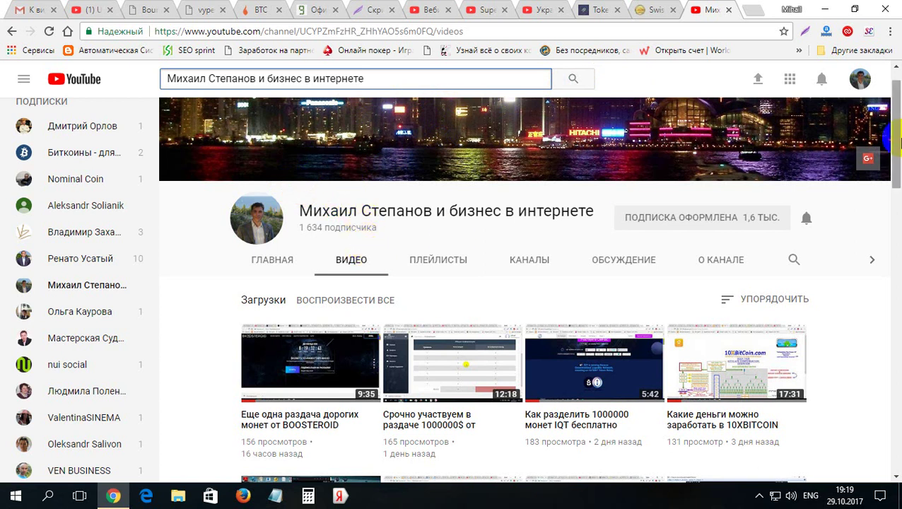
Step: Look through the channel's list of uploaded videos
left_click_drag(895, 131, 895, 185)
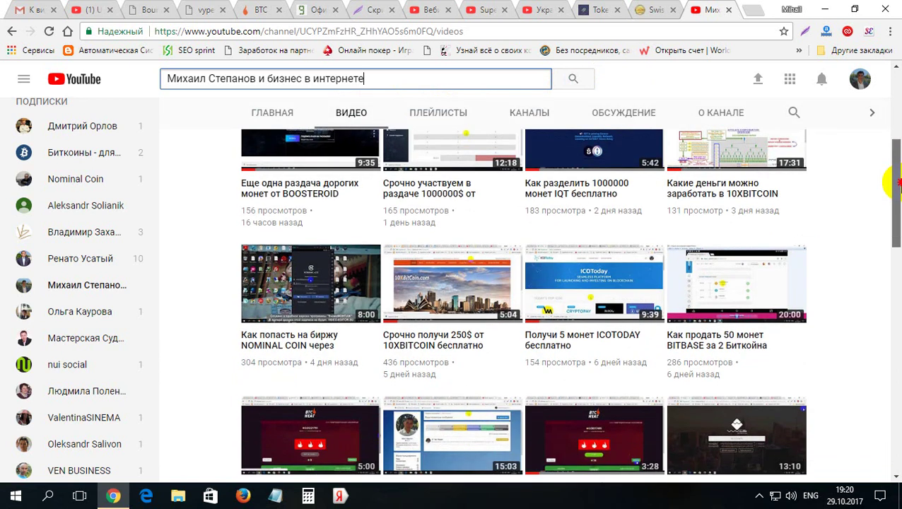